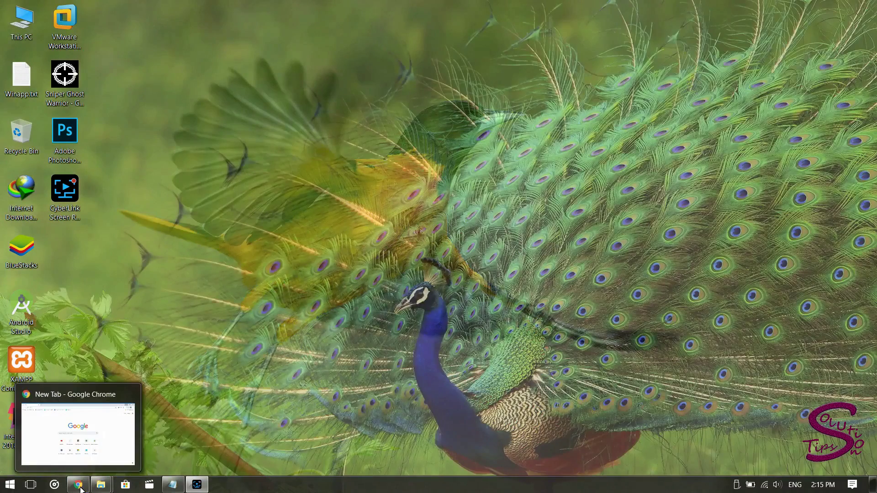
Go to microsoft.com in Chrome, search for 'pdf' and open the Drawboard PDF product page.
left_click(81, 487)
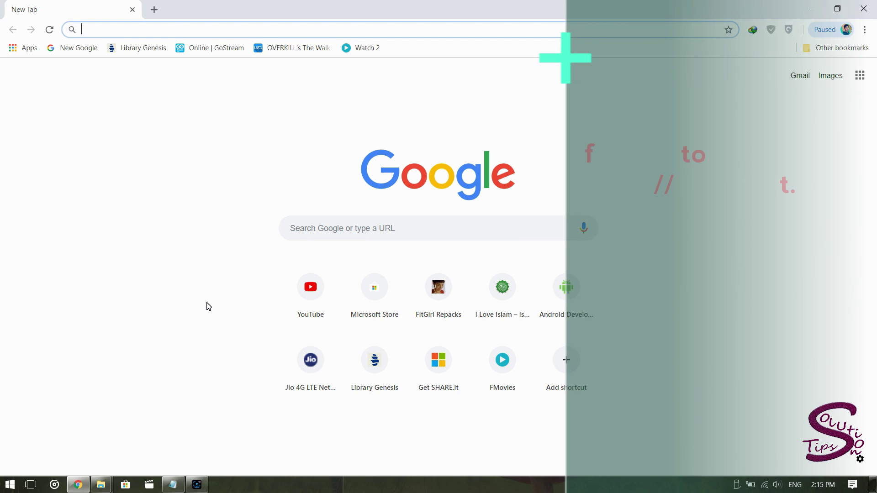
type("https://www.microsoft.com/")
key("Return")
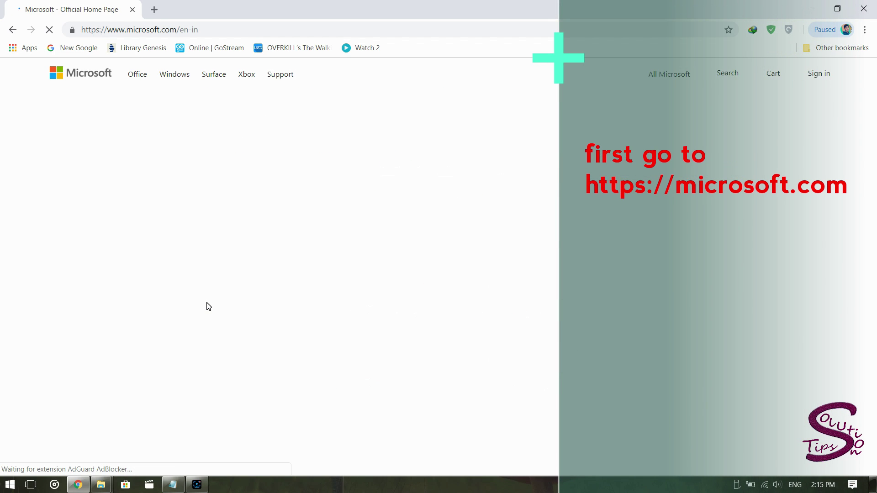
left_click(707, 71)
type("pdf")
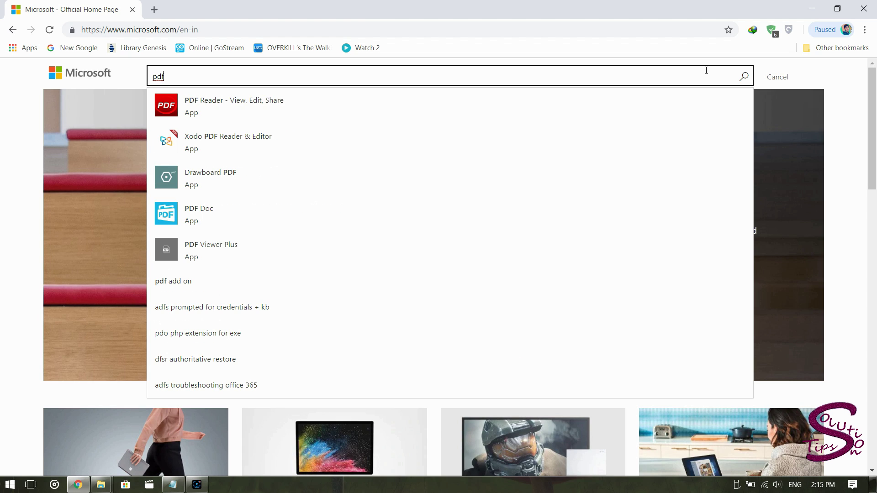
left_click(246, 188)
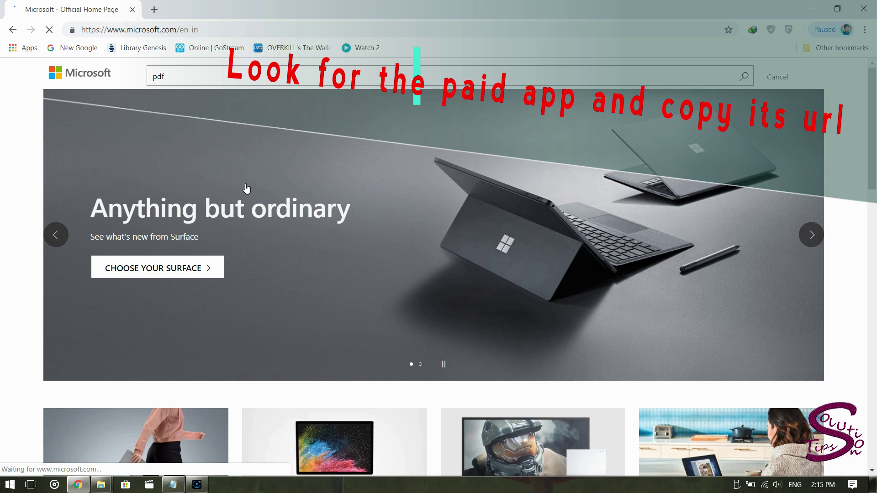
scroll(247, 189, "down", 2)
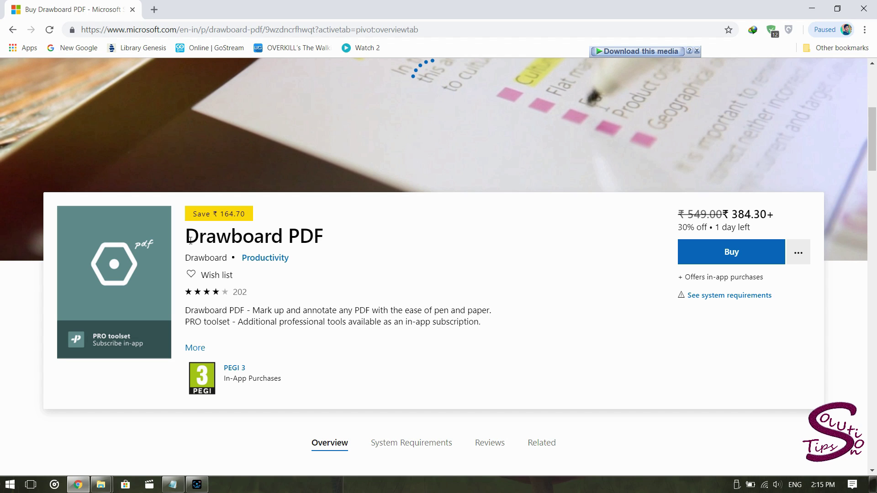
Copy the Drawboard PDF page address and load store.rg-adguard.net in a new tab.
right_click(343, 29)
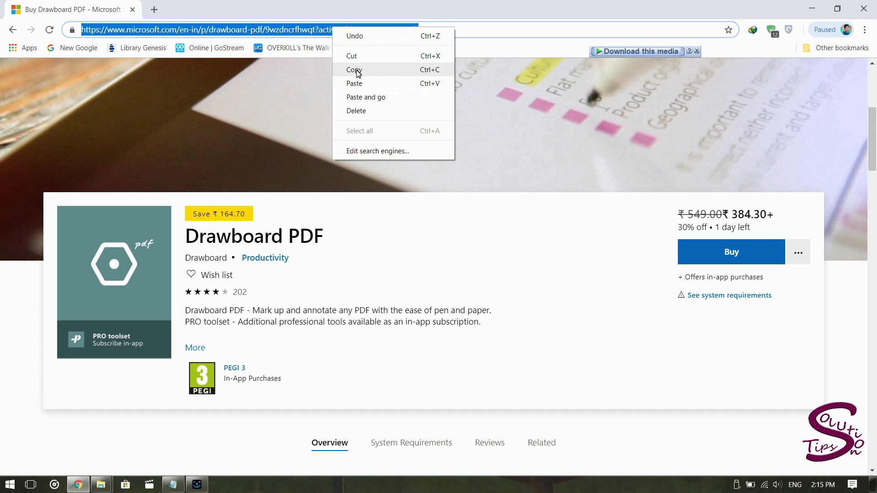
left_click(358, 71)
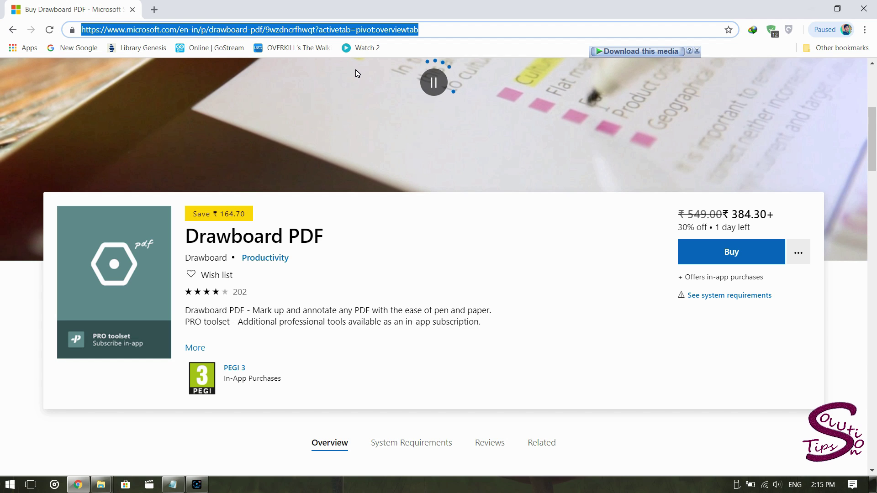
key("ctrl+t")
type("st")
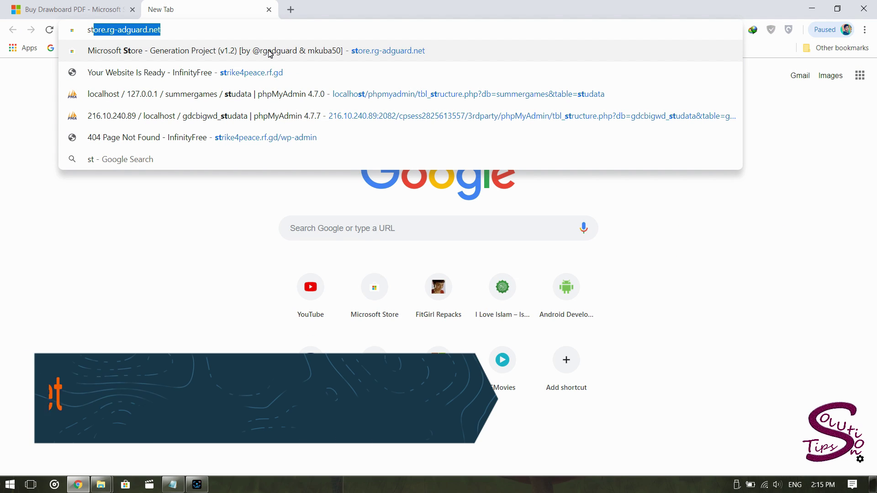
type("ore.")
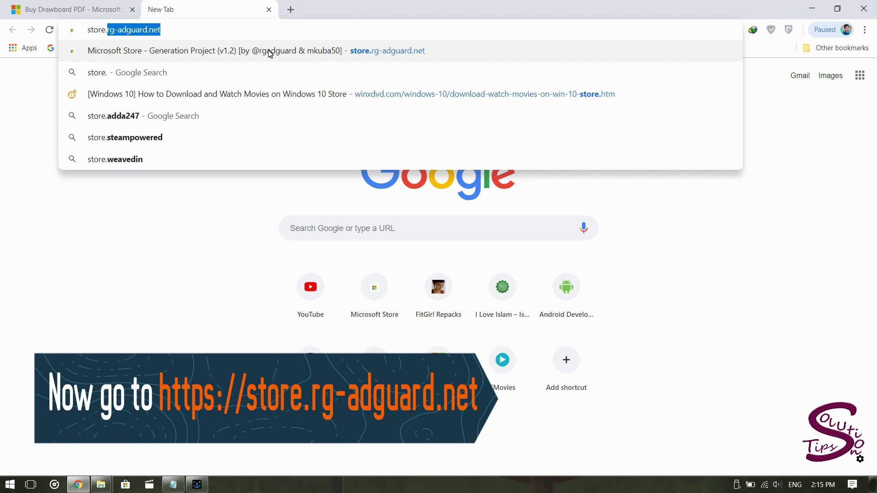
type("rg-ad")
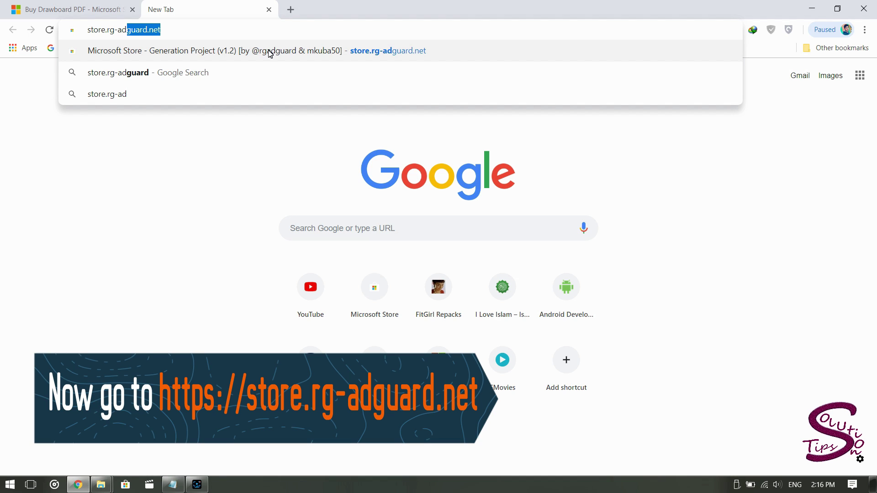
type("guard")
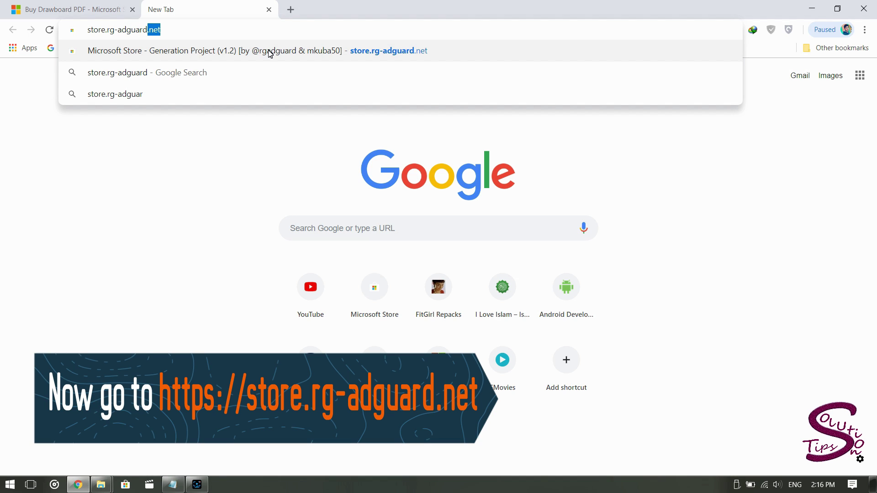
type(".net")
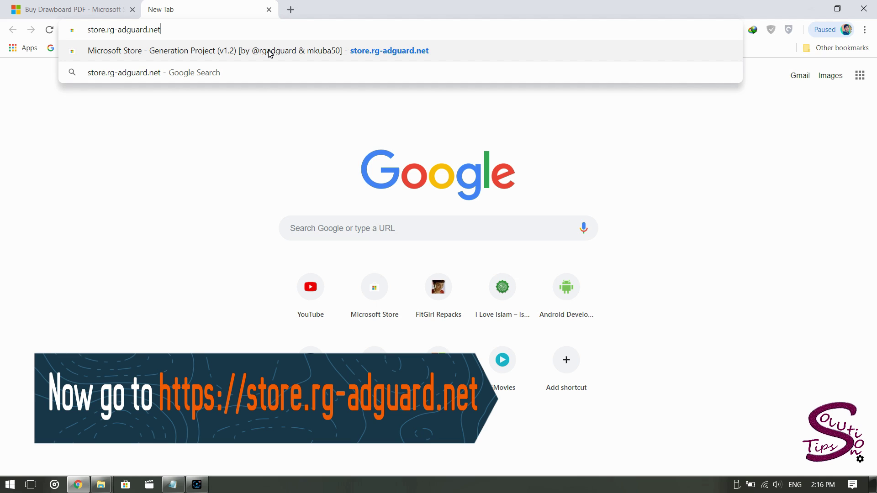
key("Return")
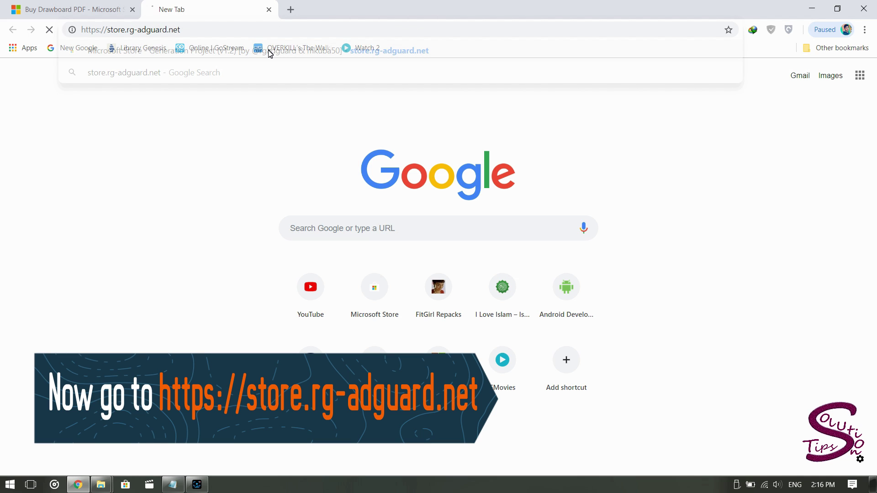
Paste the Drawboard PDF store link into store.rg-adguard.net and generate its download links.
left_click(230, 30)
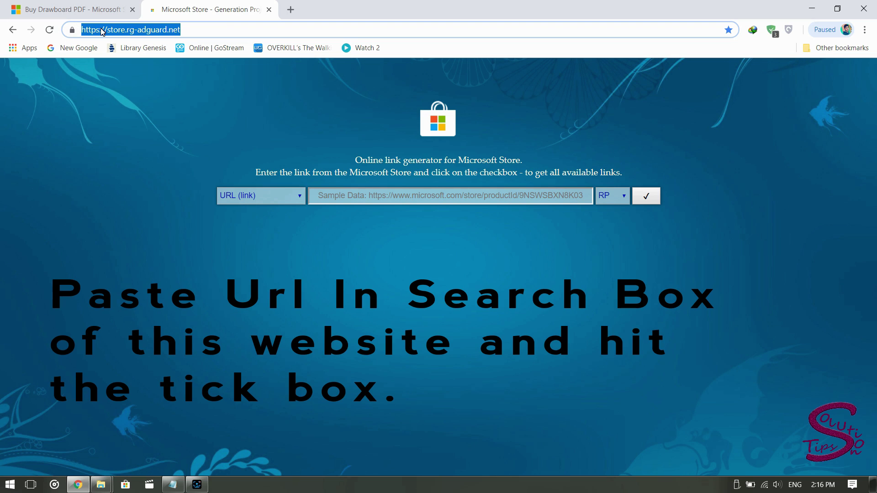
right_click(357, 196)
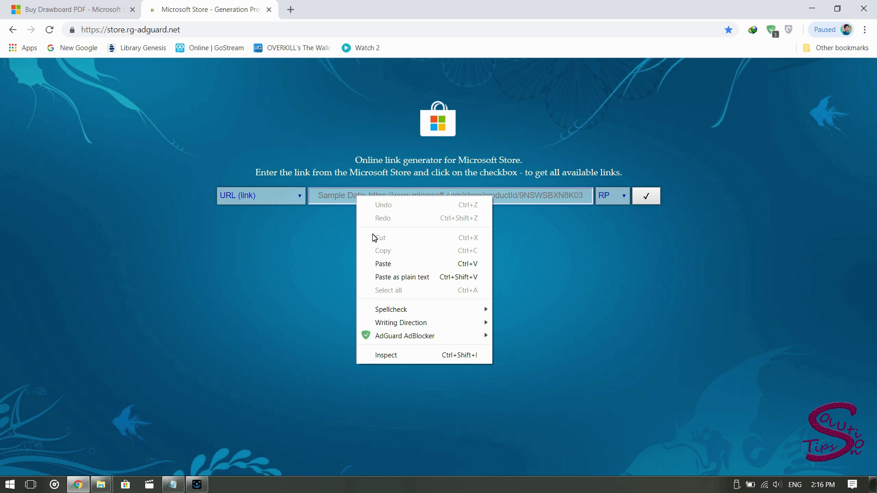
left_click(379, 265)
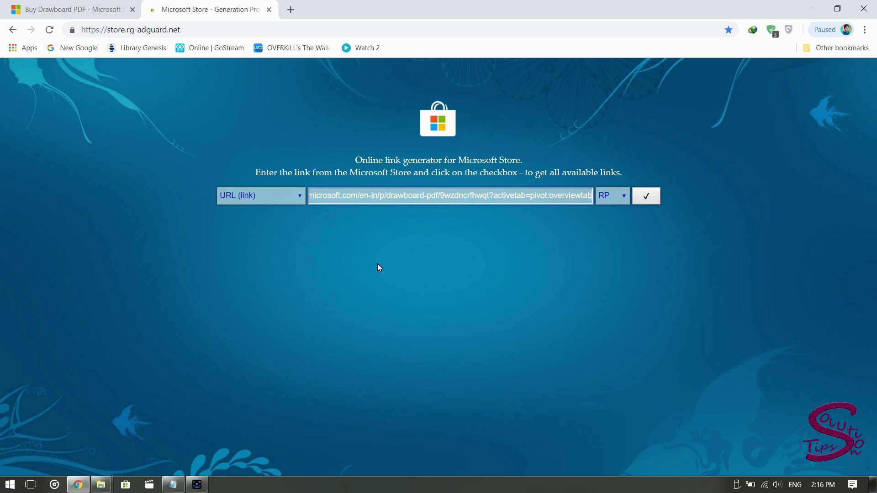
left_click(649, 206)
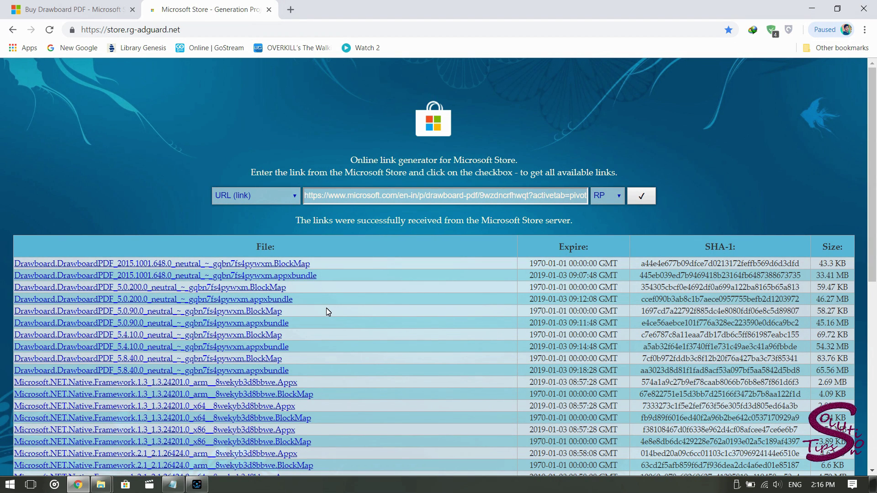
Download the x64 and x86 Framework 1.3 and Framework 2.1 Appx packages.
scroll(326, 312, "down", 2)
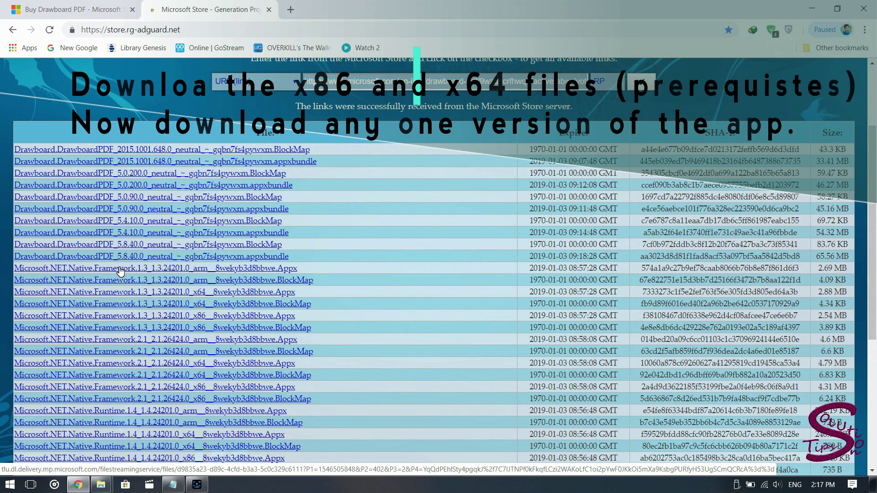
left_click(124, 293)
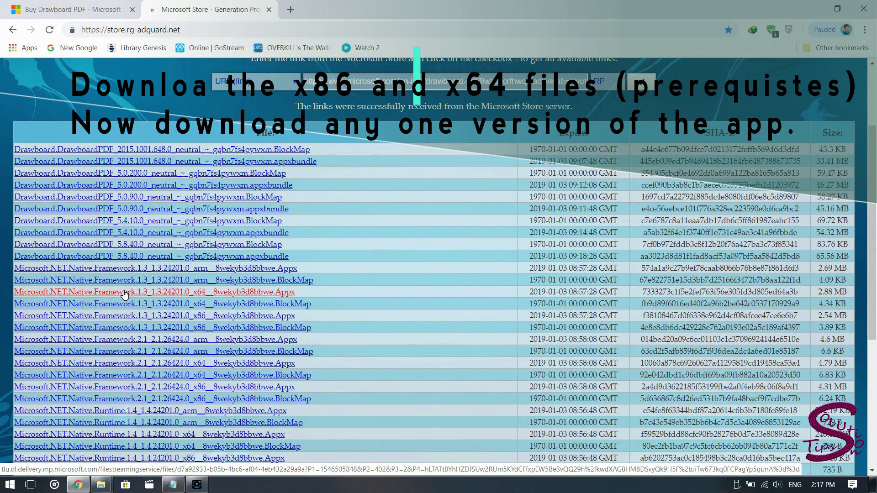
left_click(123, 316)
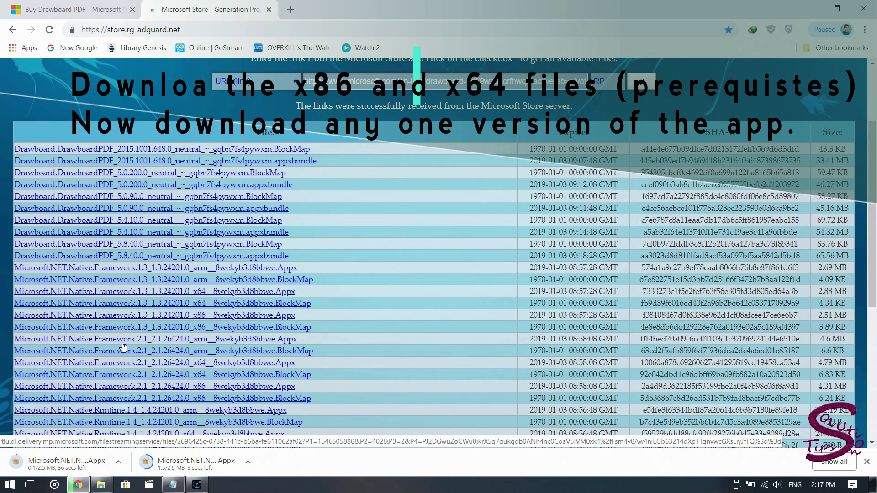
left_click(118, 388)
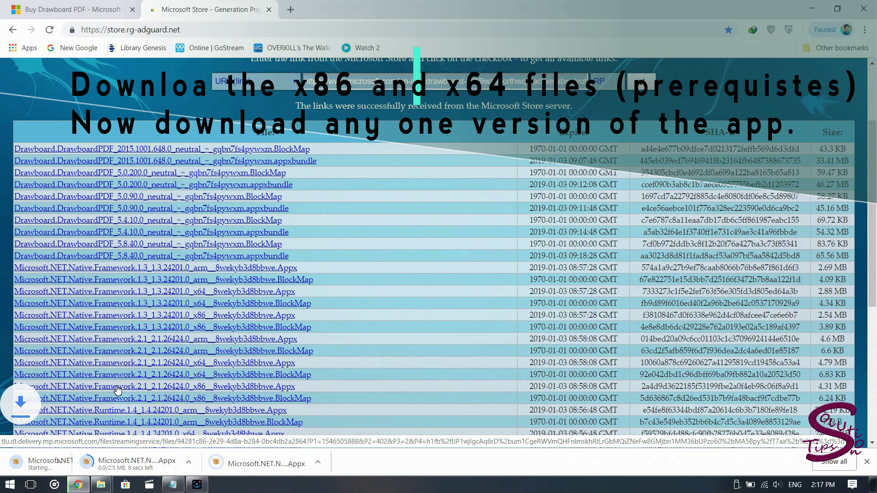
left_click(195, 365)
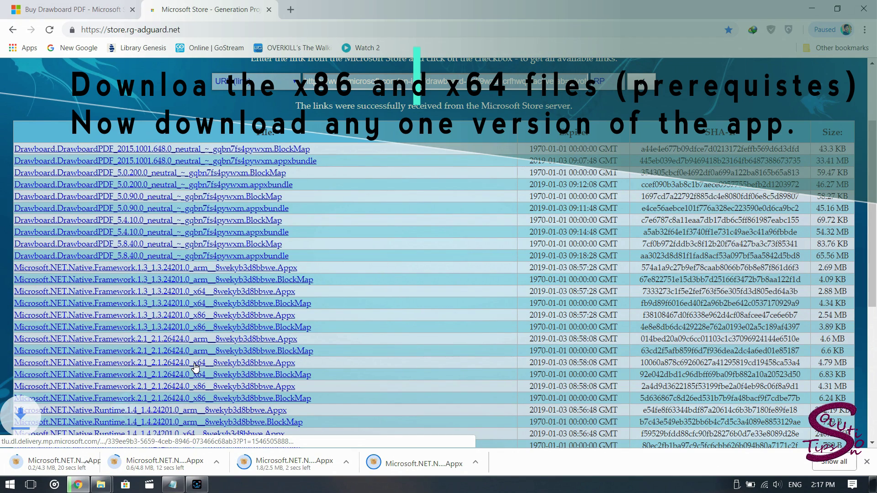
Download the x86 Runtime 1.4, x64 and x86 Runtime 2.1, and a VCLibs 140 Appx package.
scroll(108, 265, "down", 4)
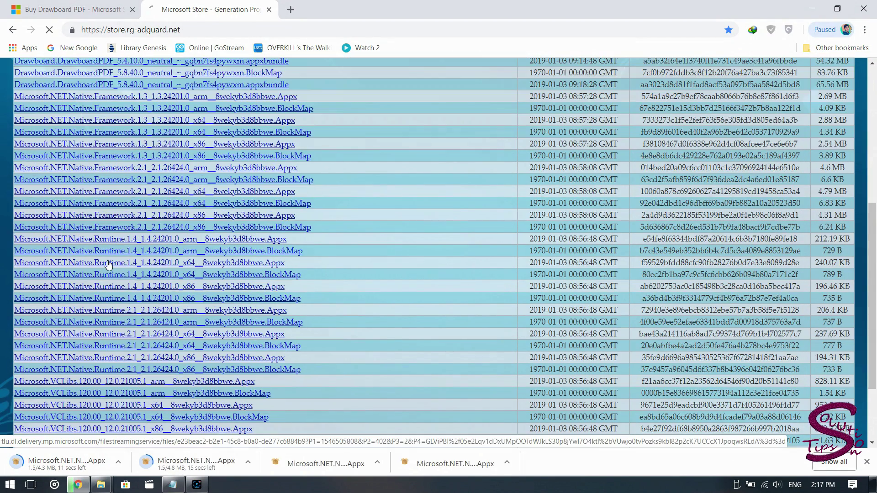
left_click(105, 288)
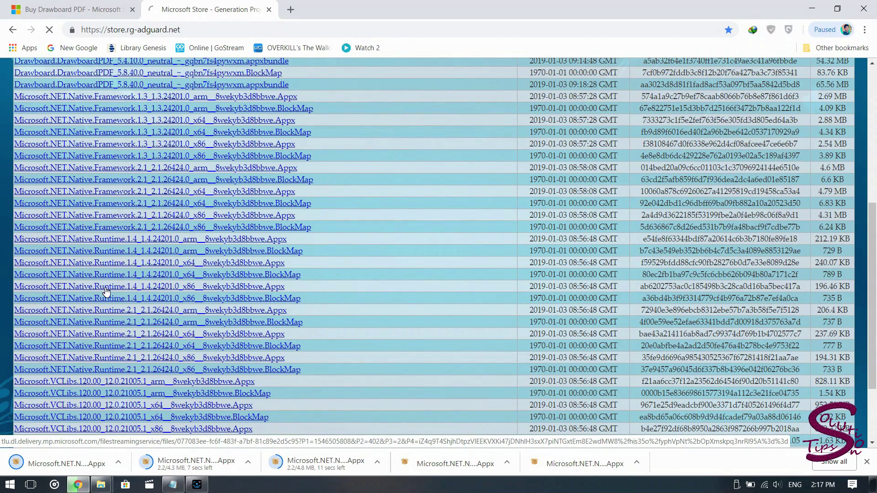
left_click(142, 335)
left_click(129, 360)
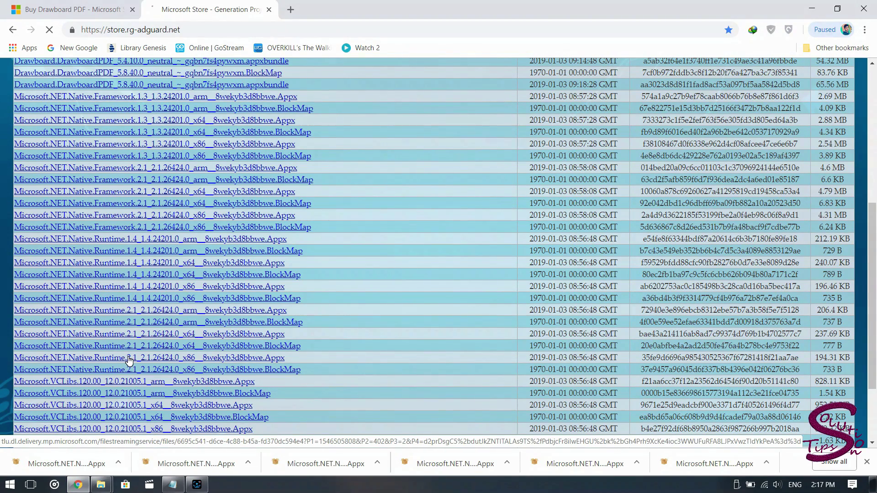
scroll(117, 373, "down", 2)
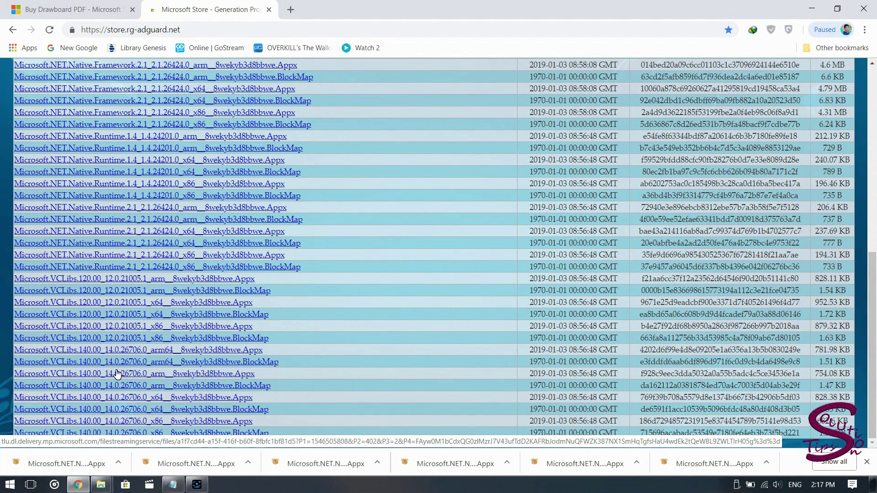
left_click(117, 374)
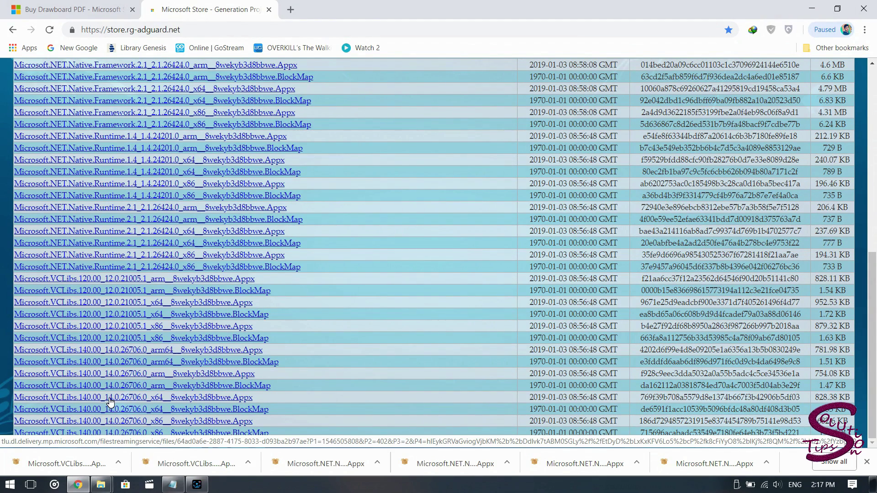
scroll(110, 402, "up", 8)
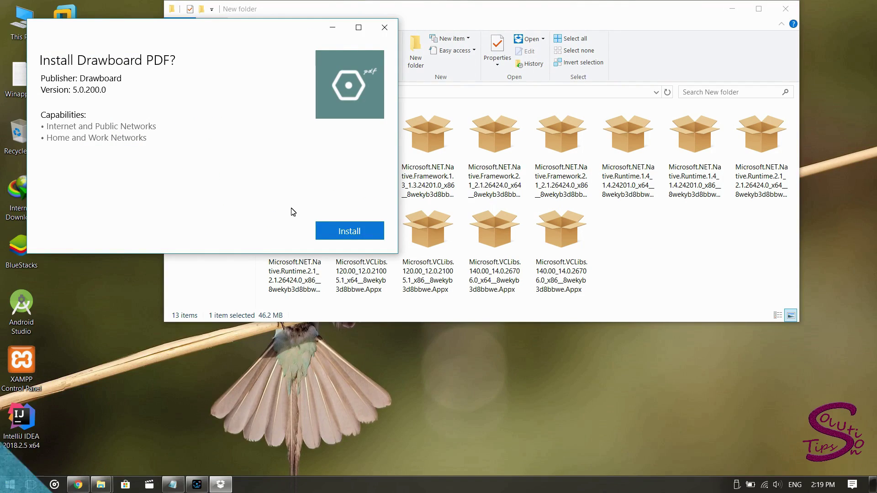
Install Drawboard PDF 5.0.200.0 from App Installer and launch it.
left_click(340, 232)
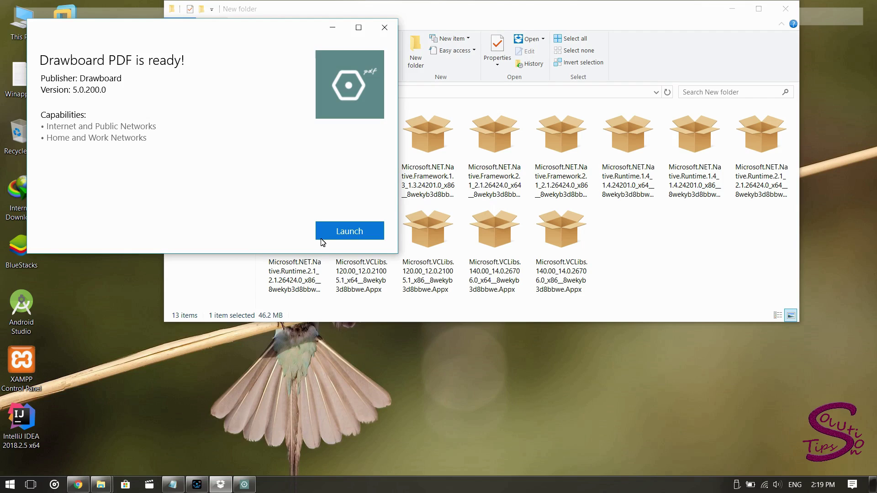
left_click(322, 236)
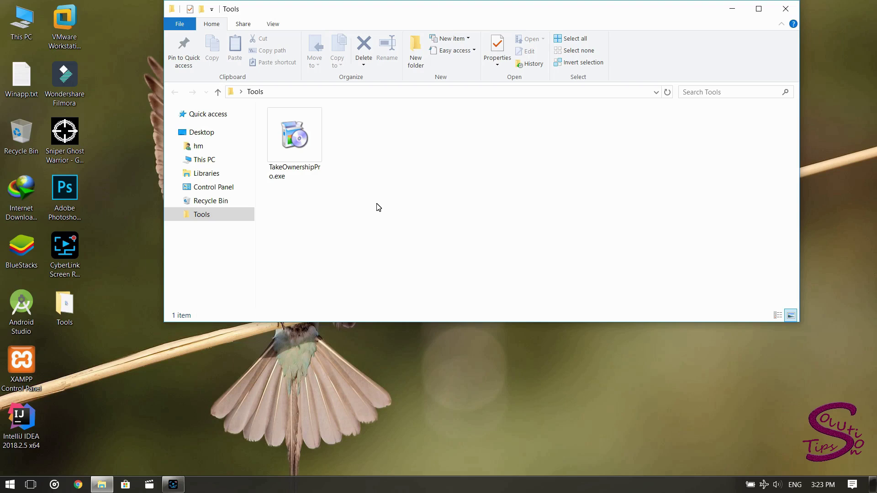
Run the TakeOwnershipPro installer as administrator and install it with default settings into the existing folder.
right_click(305, 140)
left_click(346, 159)
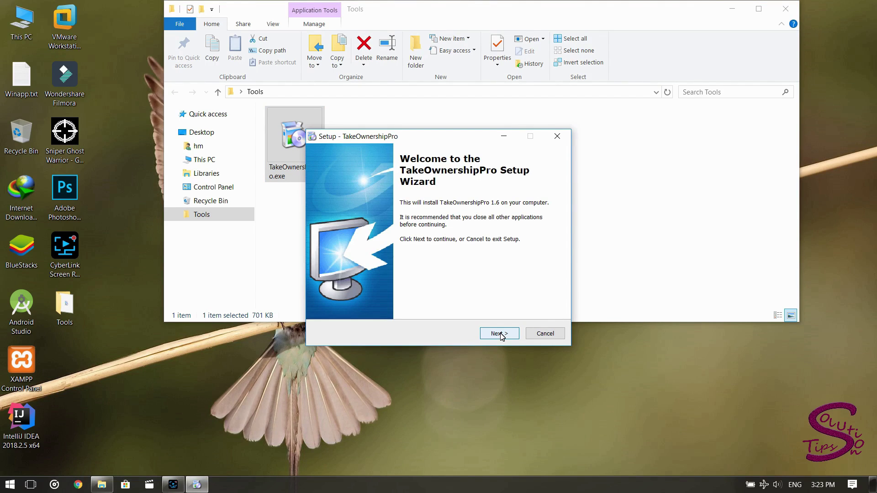
left_click(499, 333)
left_click(496, 336)
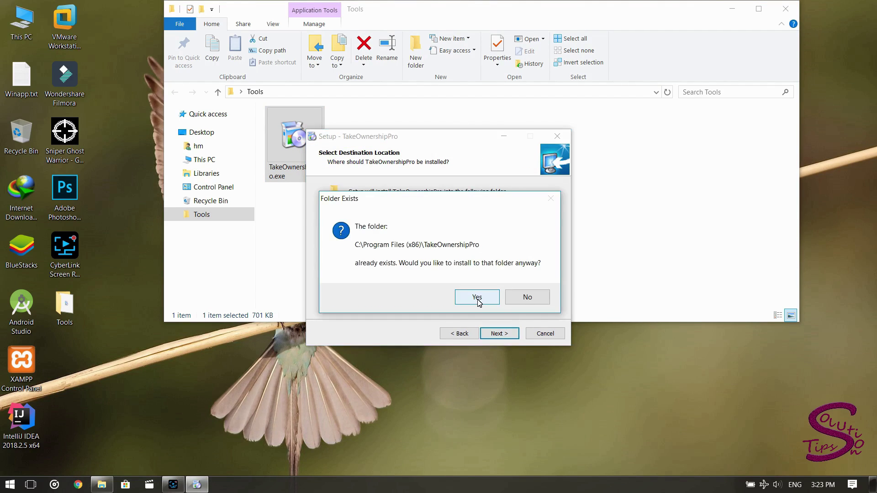
left_click(477, 298)
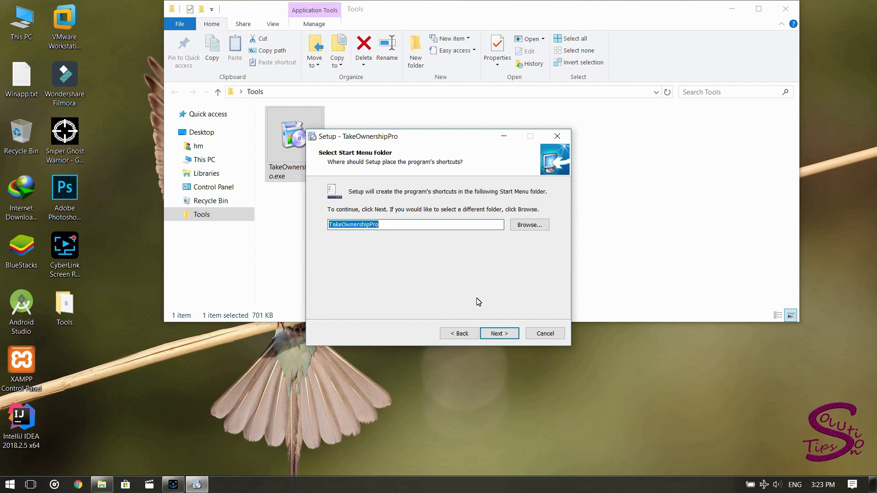
left_click(501, 334)
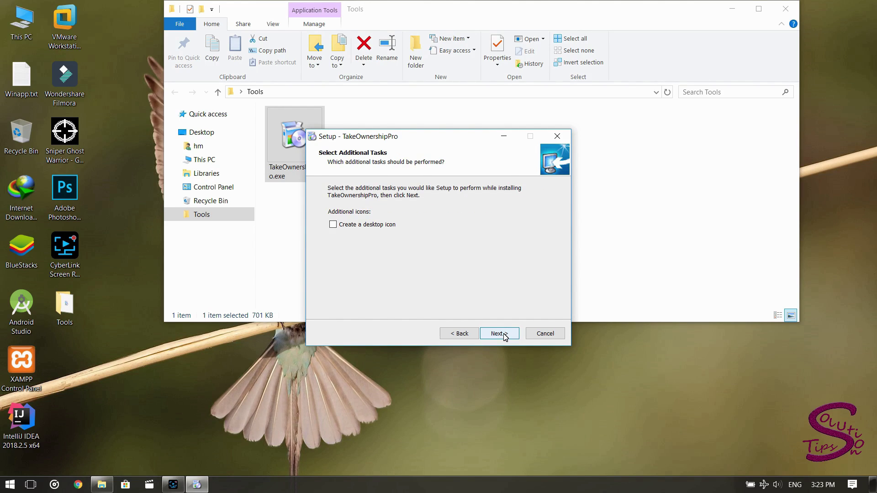
left_click(505, 336)
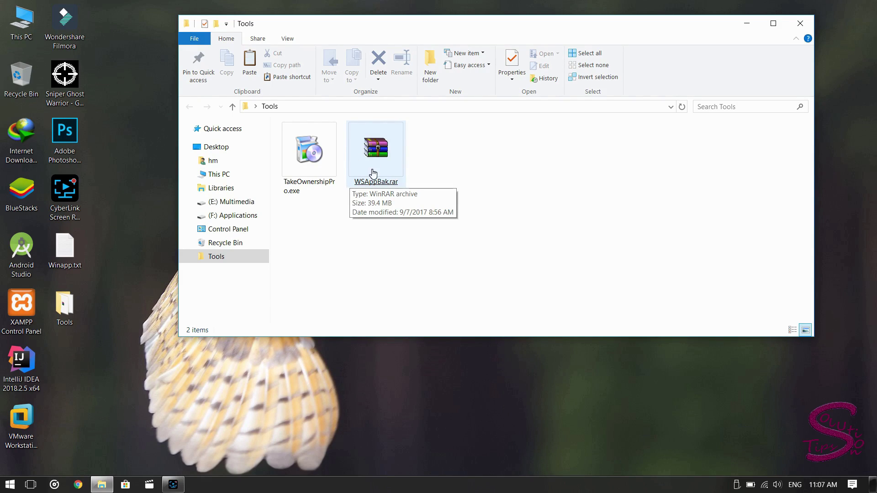
Extract WSAppBak.rar into Tools and open the inner WSAppBak folder.
right_click(381, 142)
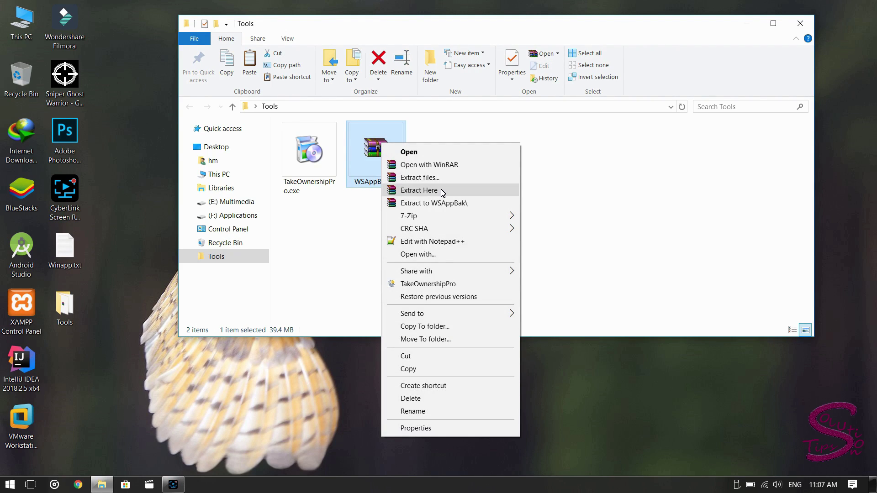
left_click(416, 204)
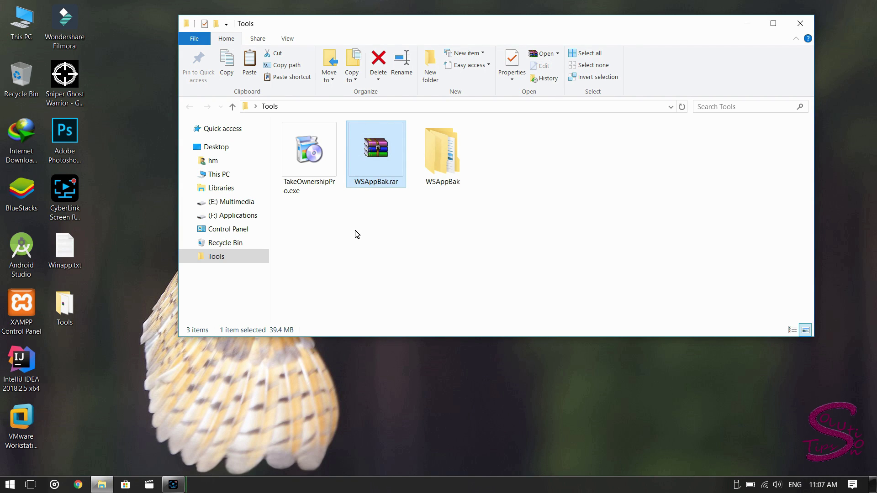
double_click(443, 155)
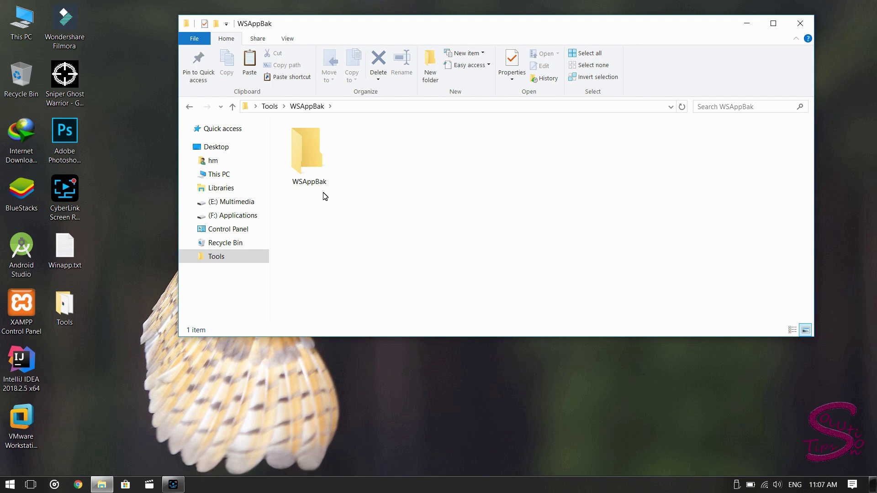
double_click(315, 174)
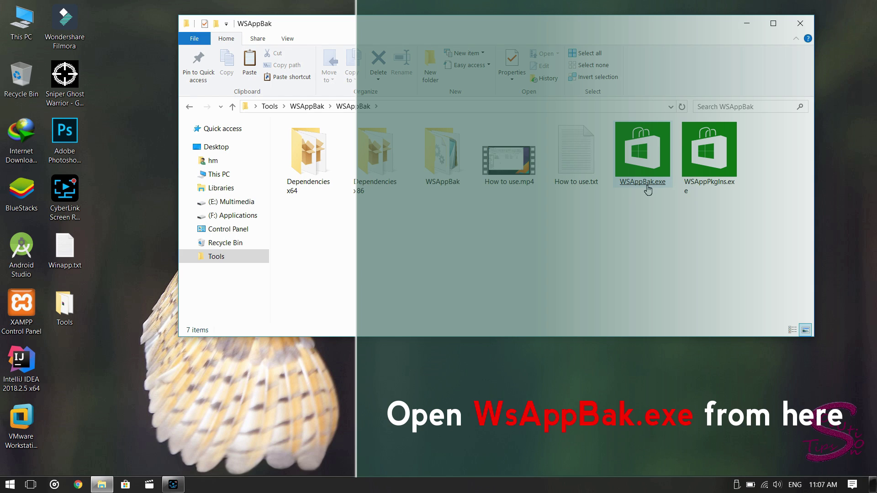
Launch WSAppBak.exe and focus its backup console window.
double_click(644, 183)
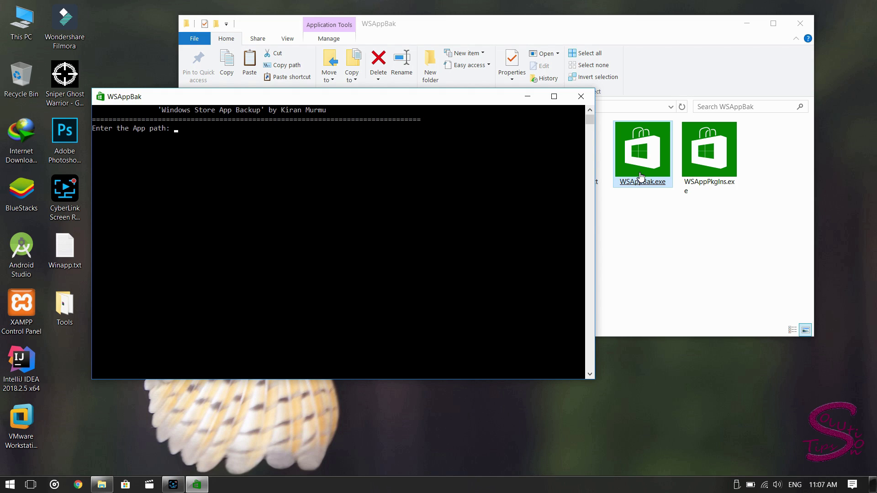
left_click(168, 136)
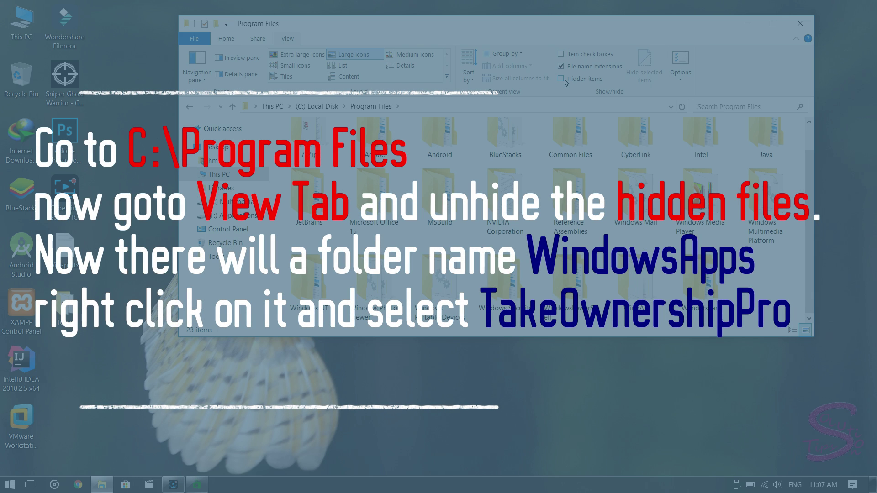
Turn on Hidden items in the Program Files folder view.
left_click(562, 80)
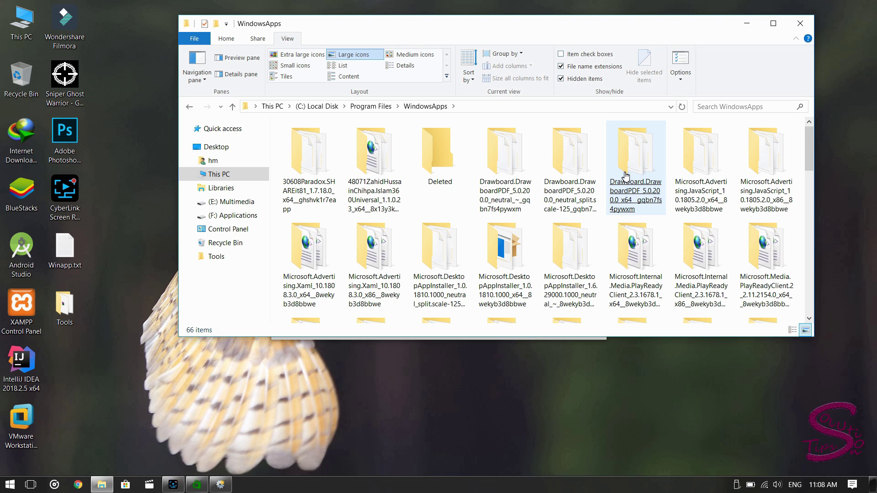
Open the Drawboard PDF 5.0.200.0 x64 package folder and select its full path in the address bar.
double_click(626, 176)
key("alt+d")
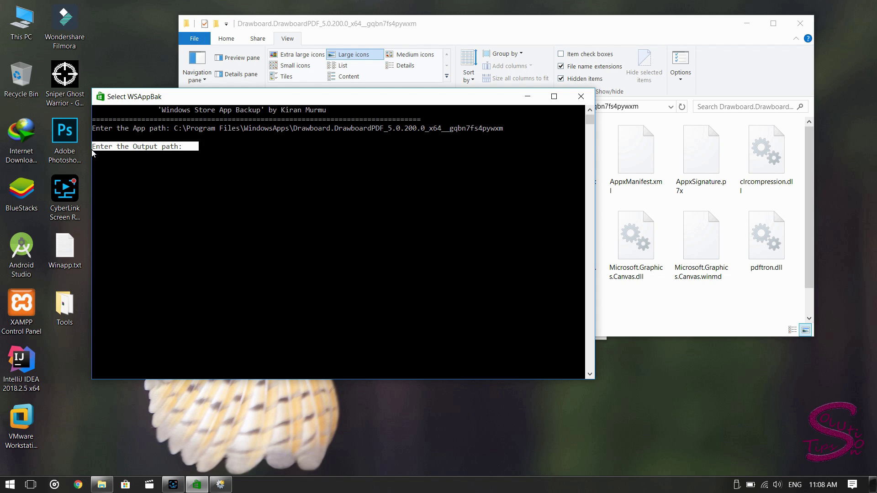
Enter the Desktop Tools folder as WSAppBak's output path to build and sign the Drawboard PDF appx.
key("Escape")
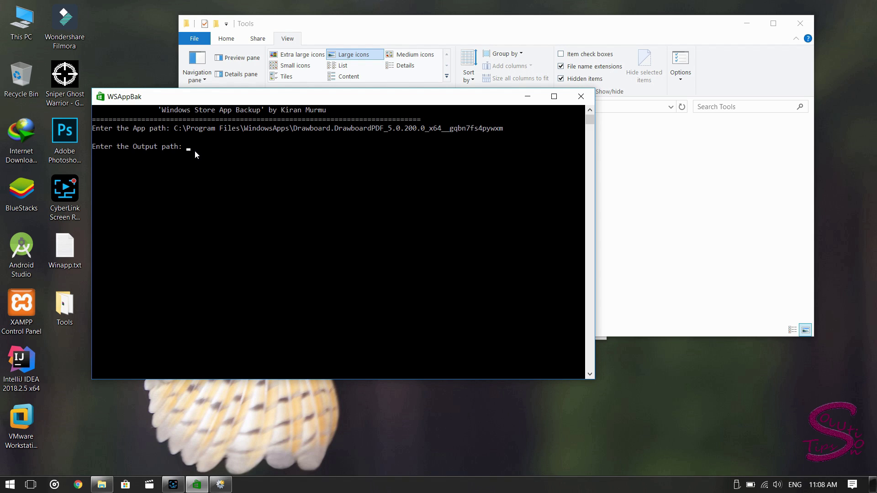
left_click(181, 85)
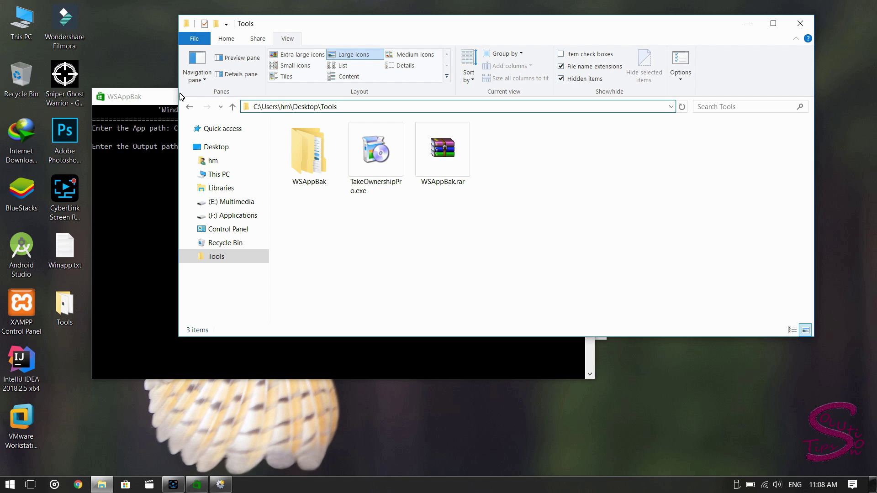
left_click(180, 94)
key("Return")
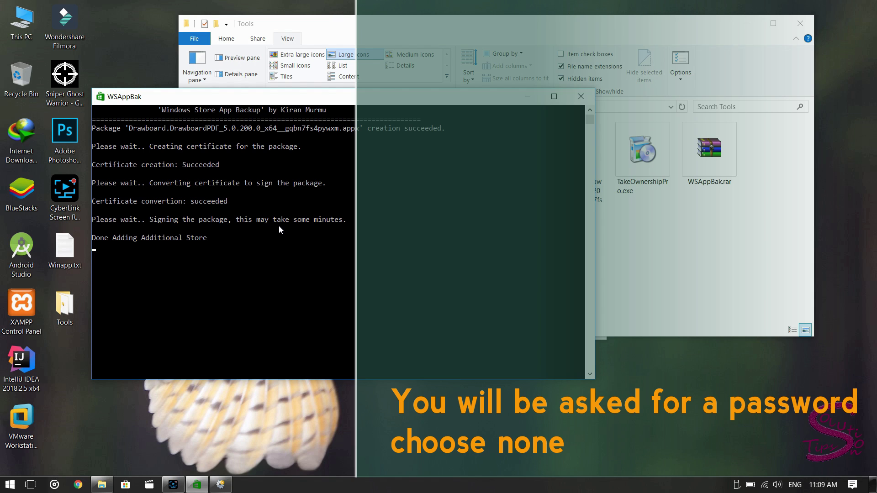
Highlight WSAppBak's message confirming the Drawboard PDF appx was successfully signed.
left_click_drag(182, 246, 111, 298)
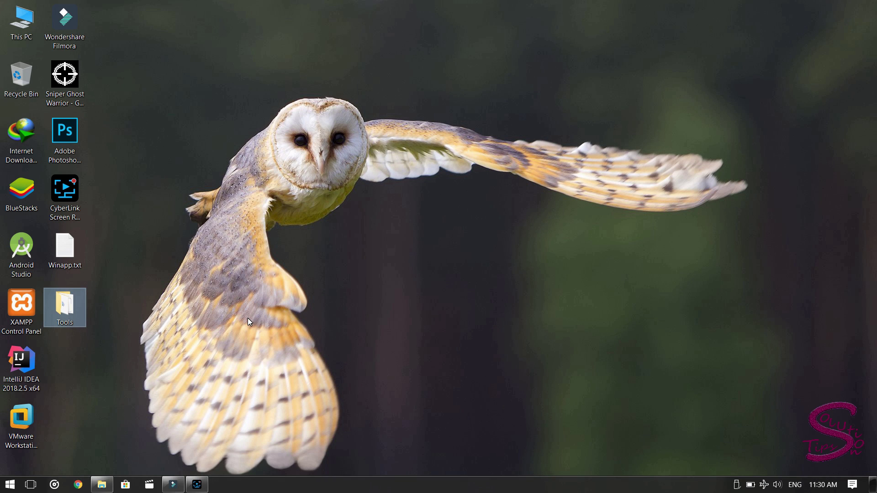
Import the Drawboard .pfx certificate from Tools\New folder into the Local Machine store.
key("alt+Tab")
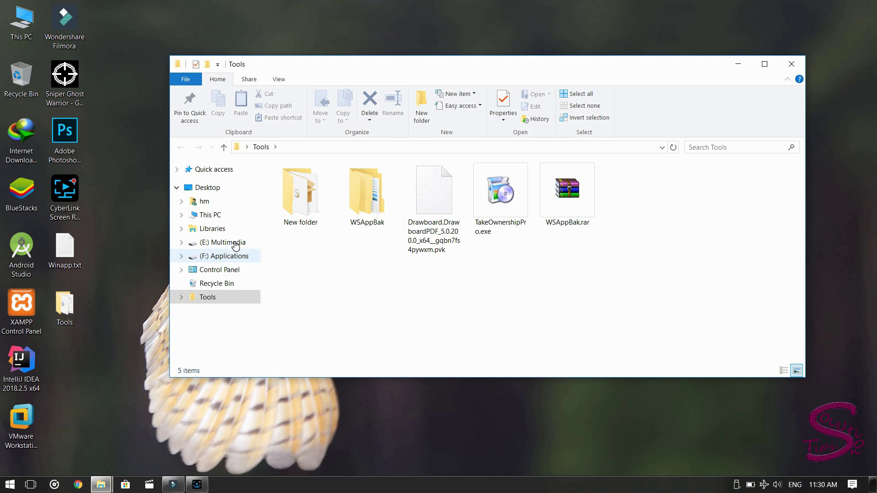
double_click(299, 192)
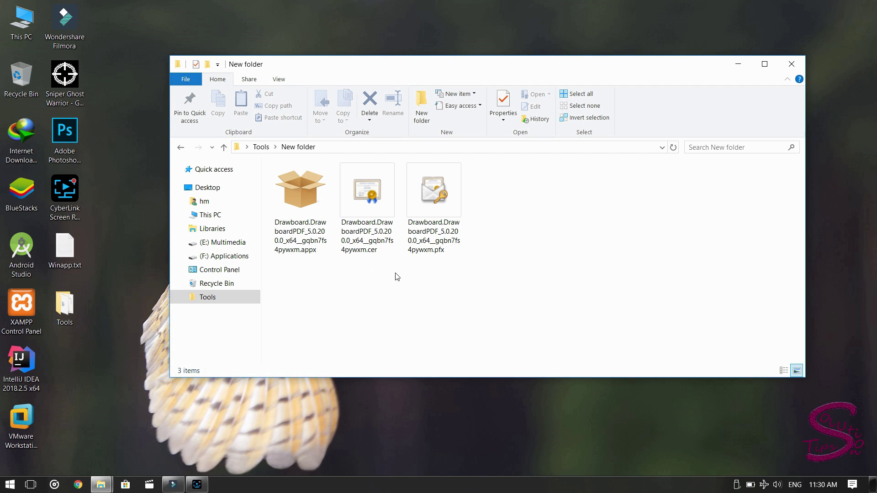
left_click(442, 189)
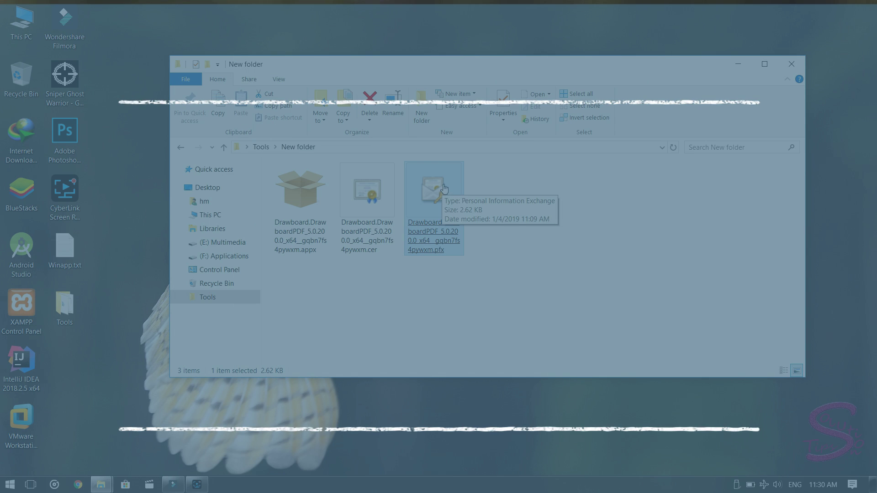
right_click(443, 185)
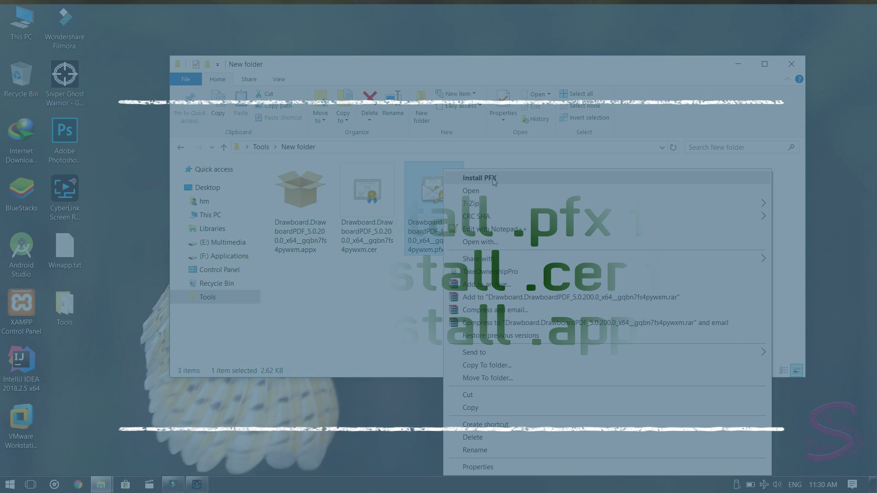
left_click(514, 179)
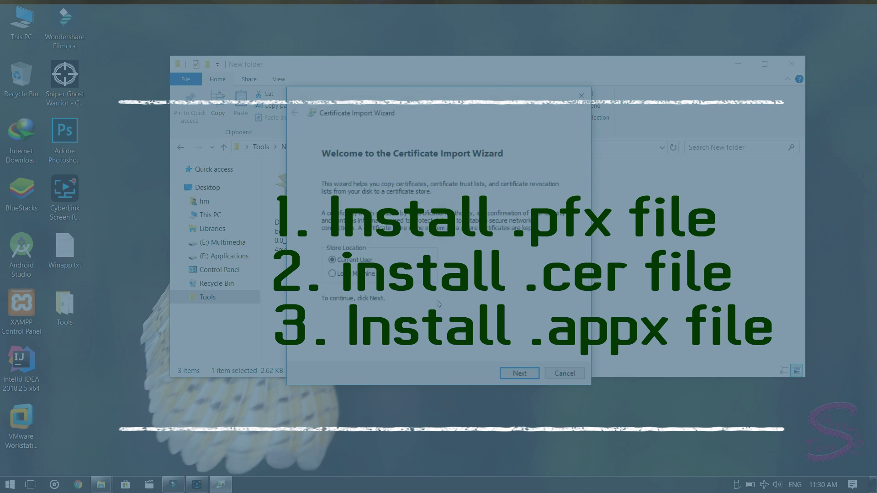
left_click(333, 275)
left_click(515, 374)
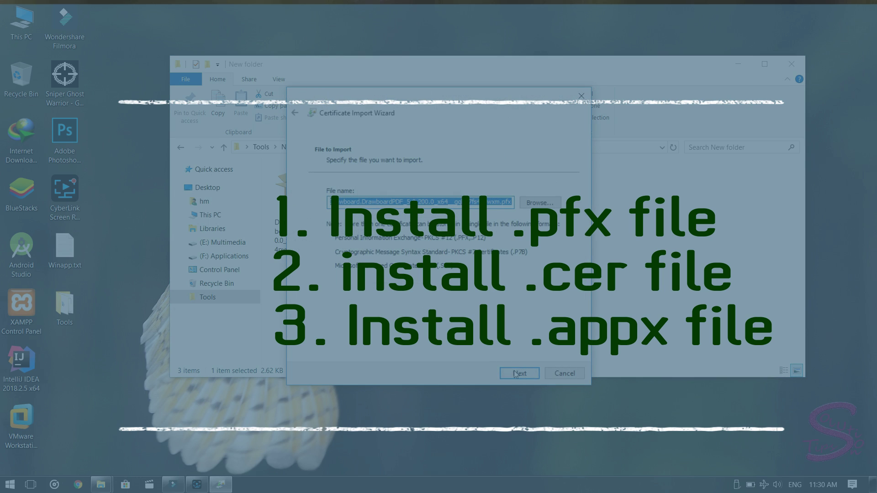
left_click(515, 374)
left_click(516, 373)
left_click(516, 374)
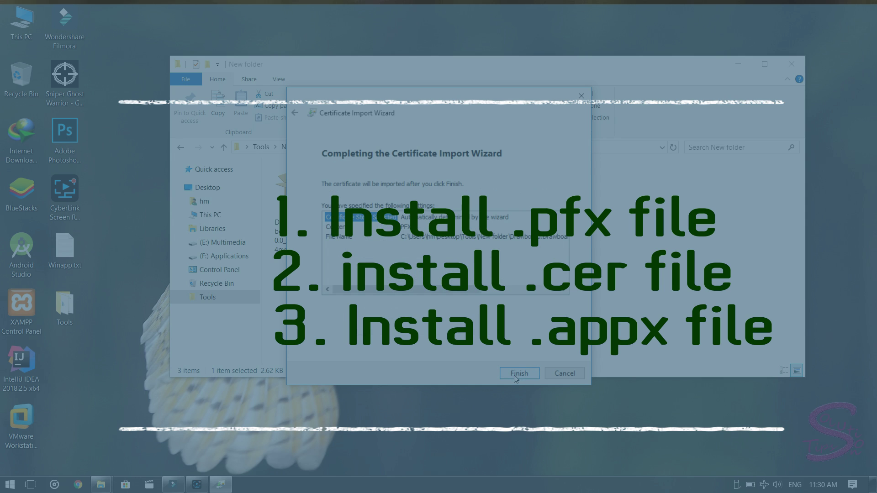
left_click(516, 374)
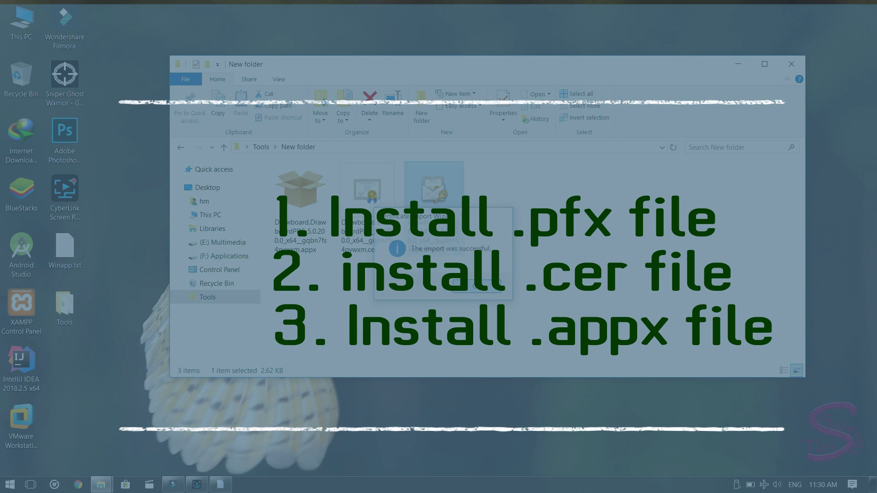
Install the Drawboard .cer certificate, then open the generated Drawboard .appx package.
right_click(358, 211)
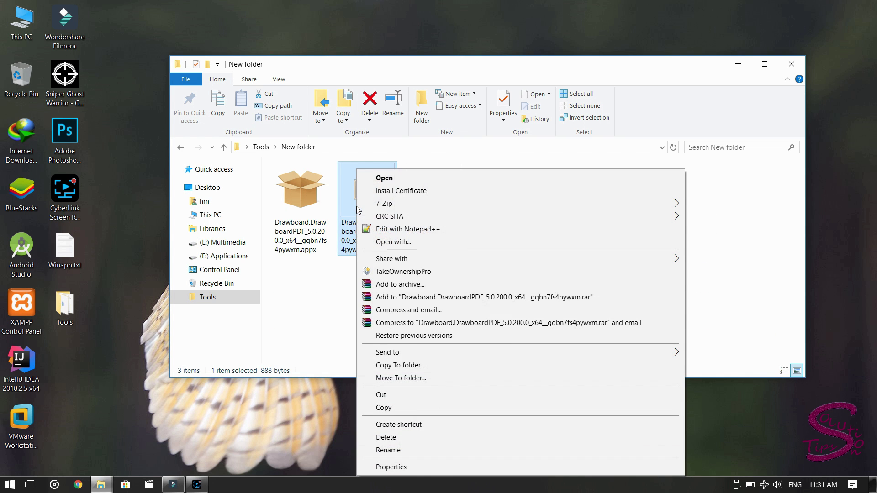
left_click(469, 192)
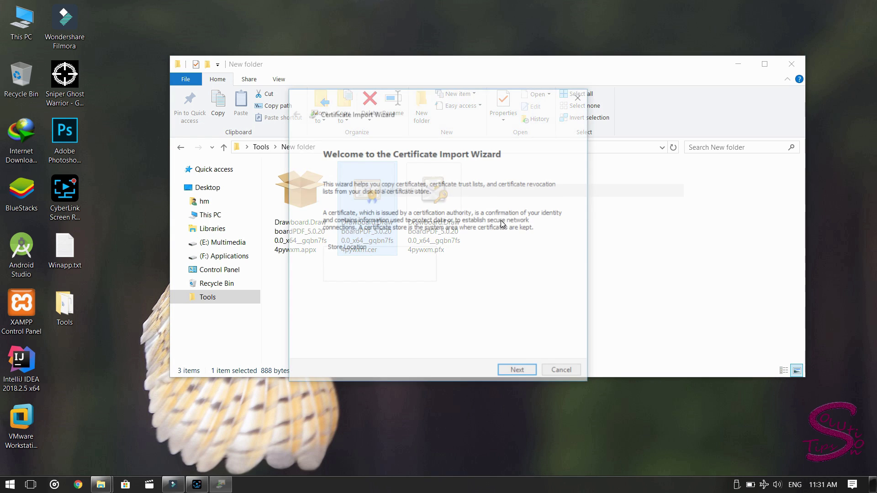
left_click(521, 374)
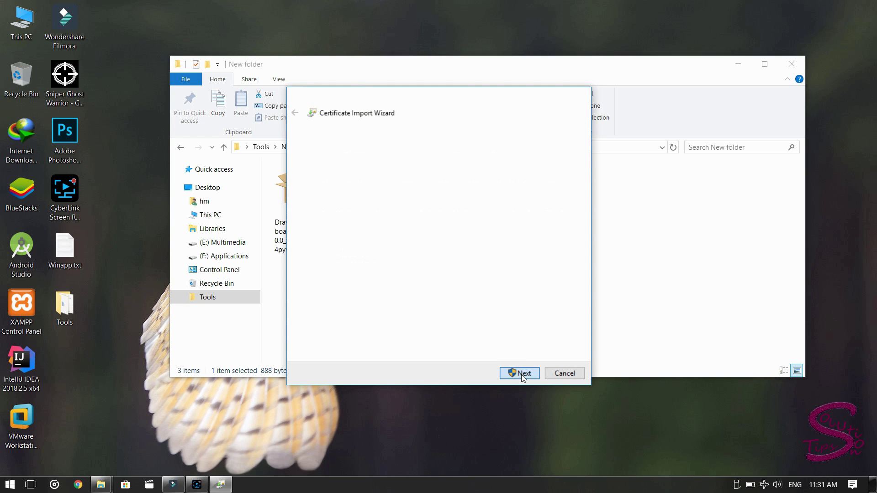
left_click(518, 374)
left_click(518, 373)
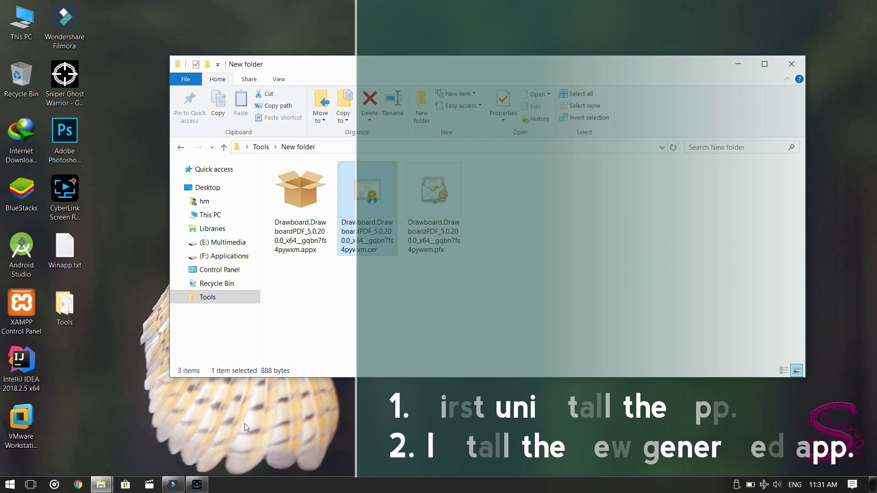
left_click(298, 213)
double_click(297, 214)
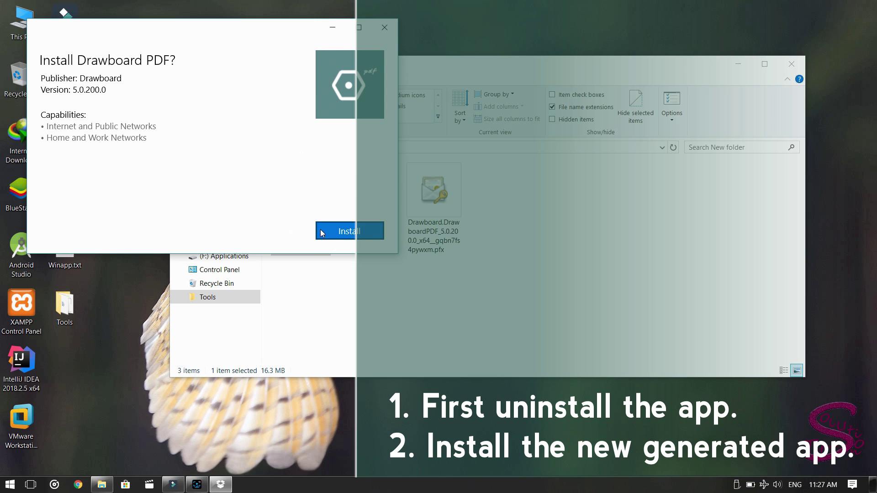
Uninstall the old Drawboard PDF from All Programs, then install the rebuilt 5.0.200.0 package.
left_click(10, 485)
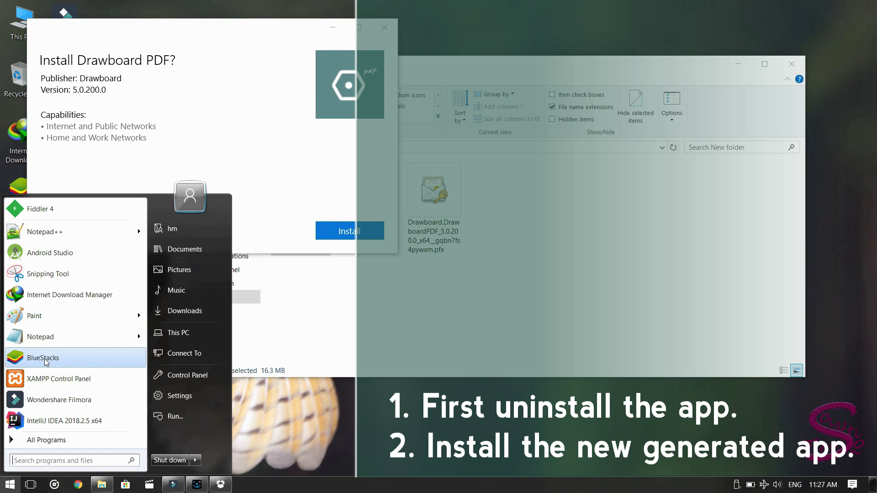
left_click(58, 439)
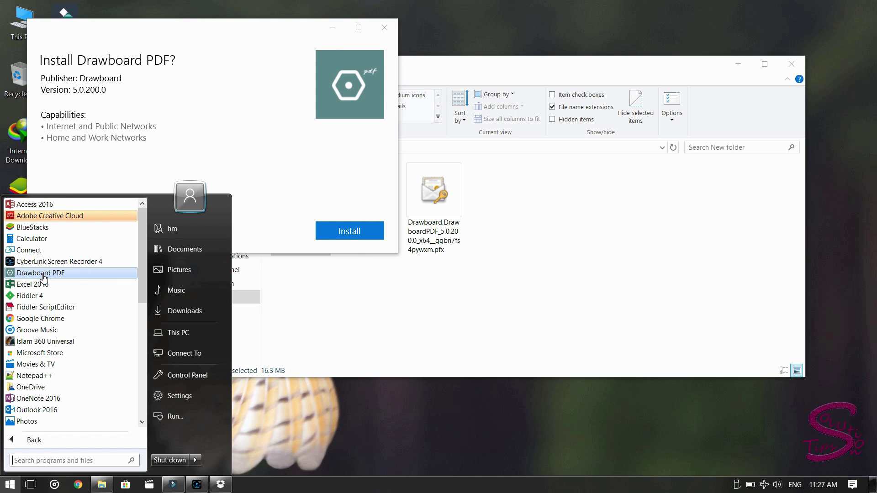
right_click(53, 276)
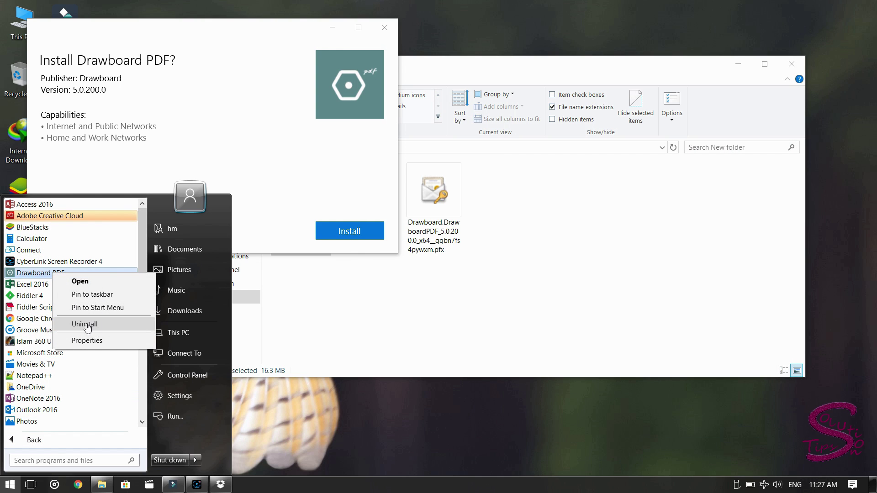
left_click(105, 325)
left_click(109, 373)
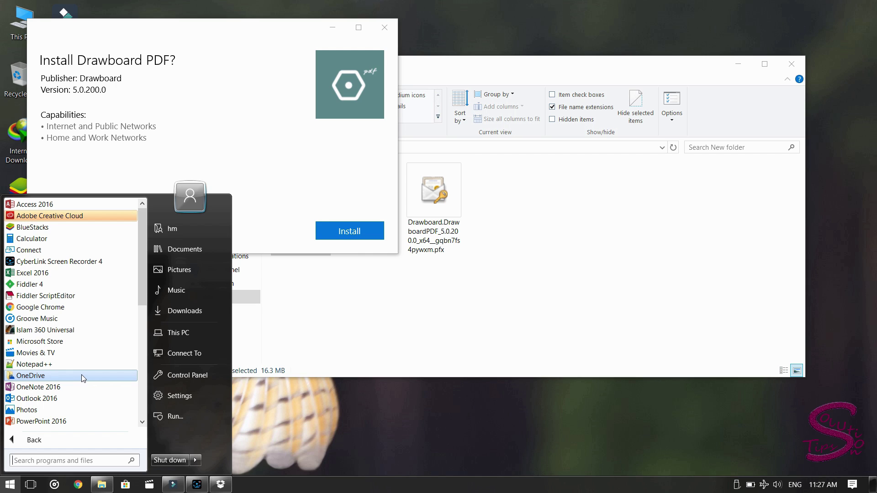
left_click(280, 192)
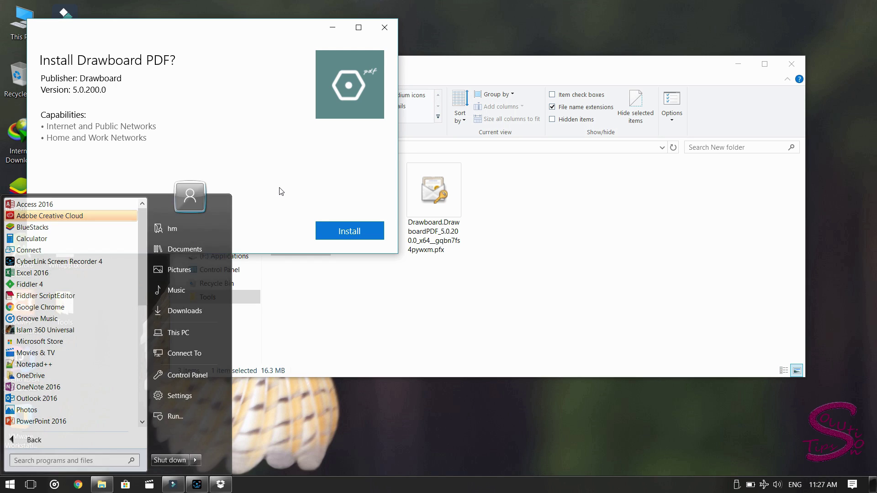
left_click(338, 232)
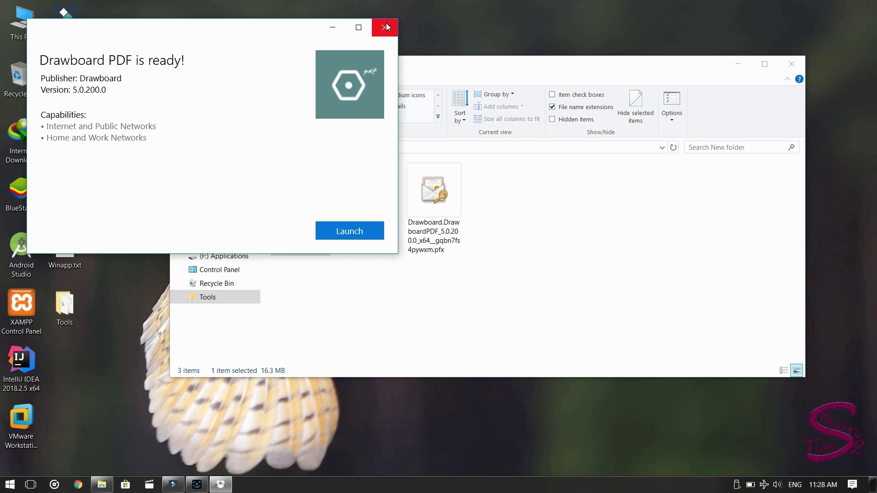
Launch the reinstalled Drawboard PDF and close the finished App Installer window.
left_click(336, 238)
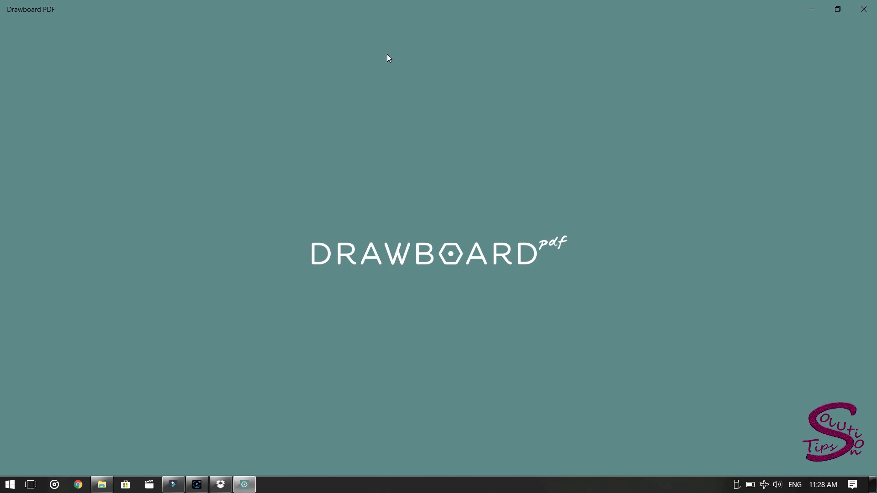
left_click(220, 485)
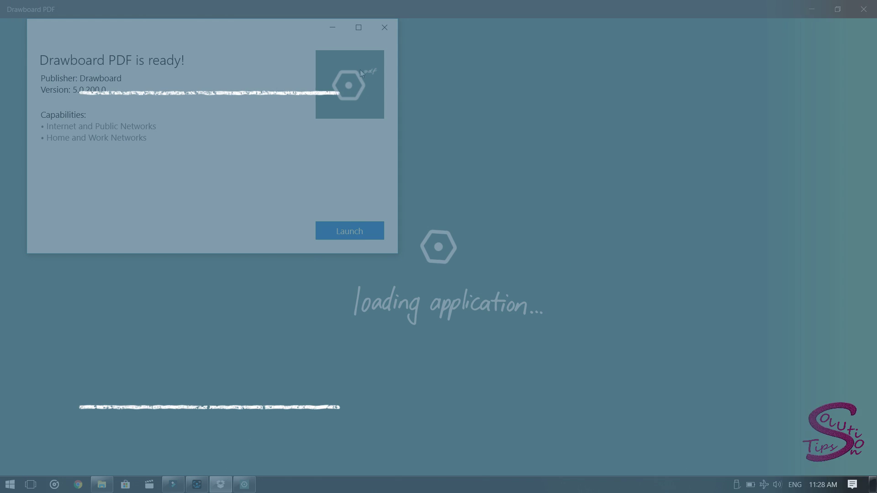
left_click(383, 25)
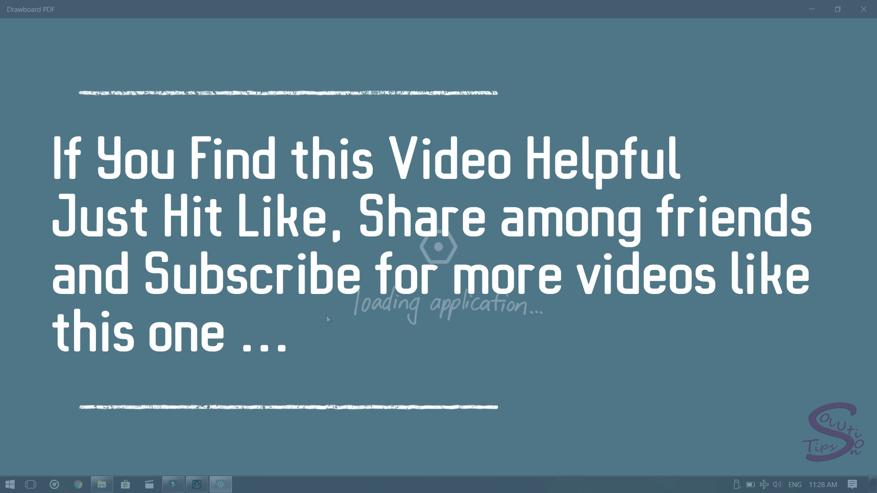